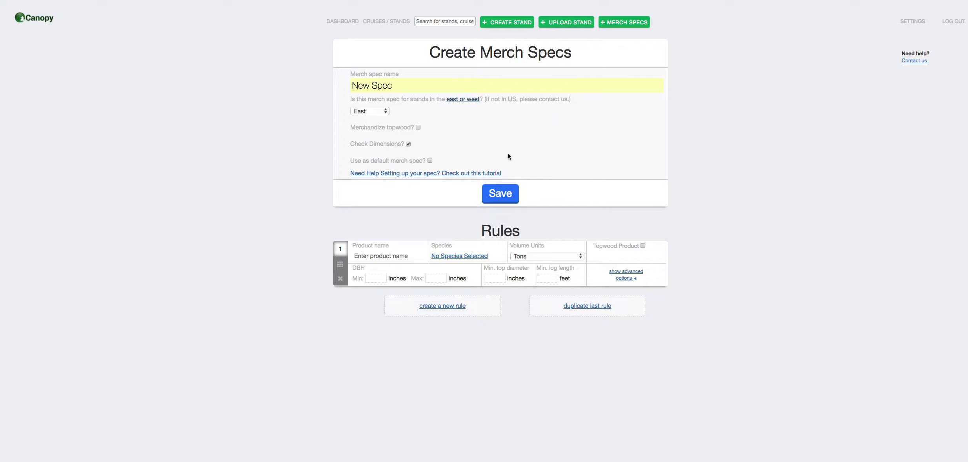
# - Enable topwood merchandizing for the spec and name the first rule's product Hardwood Saw
pyautogui.click(418, 128)
pyautogui.click(403, 257)
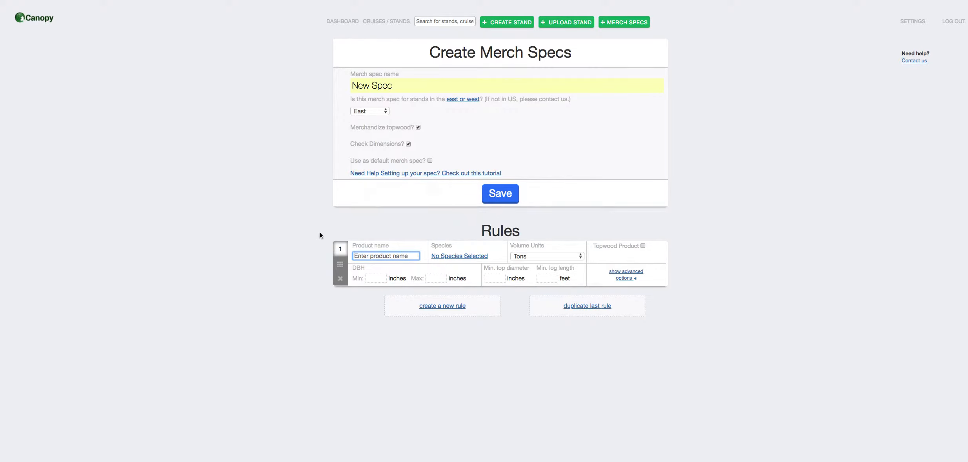
pyautogui.moveTo(333, 255)
pyautogui.write('Hardwood Saw')
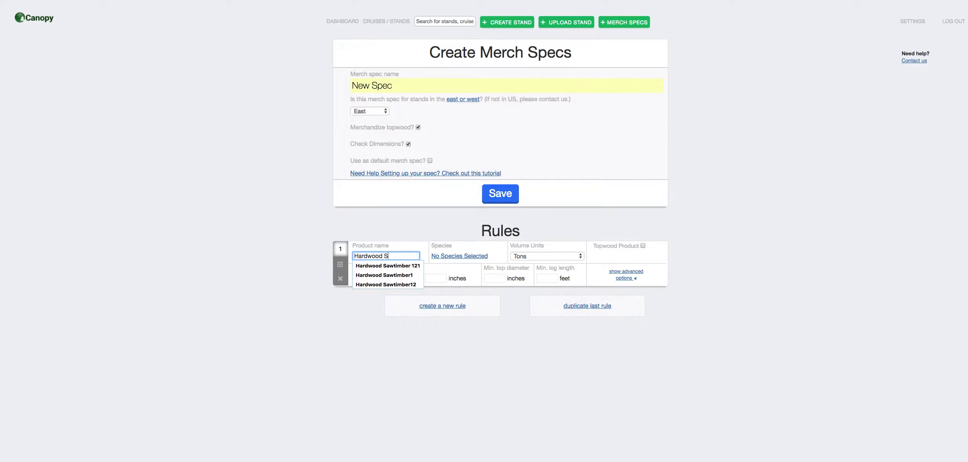
# - Include Hard maple, Soft maple, Hickory, Select red oaks, Other red oaks, Select white oaks and Other white oaks in the Hardwood Saw rule's species
pyautogui.click(442, 254)
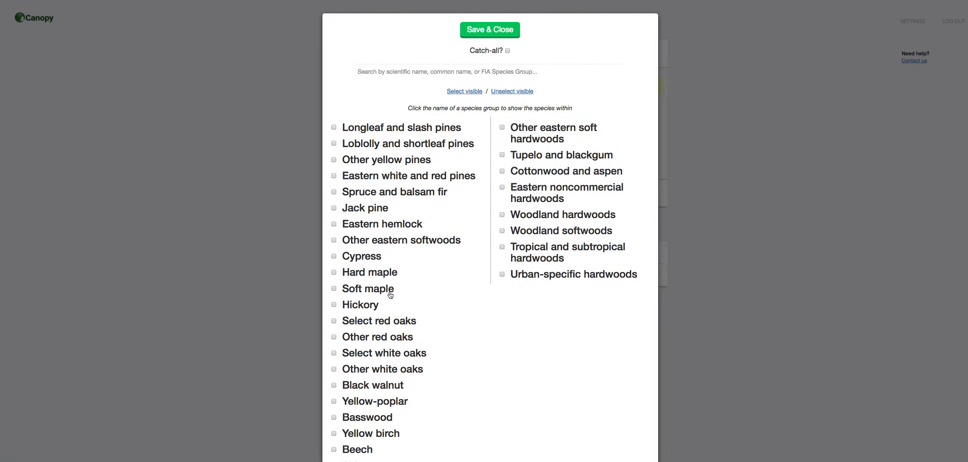
pyautogui.click(334, 273)
pyautogui.click(334, 289)
pyautogui.click(334, 305)
pyautogui.click(334, 321)
pyautogui.click(334, 337)
pyautogui.click(334, 353)
pyautogui.click(334, 370)
# - Expand the Other white oaks group to examine its member species, and collapse it again
pyautogui.click(359, 370)
pyautogui.scroll(-3, 373, 368)
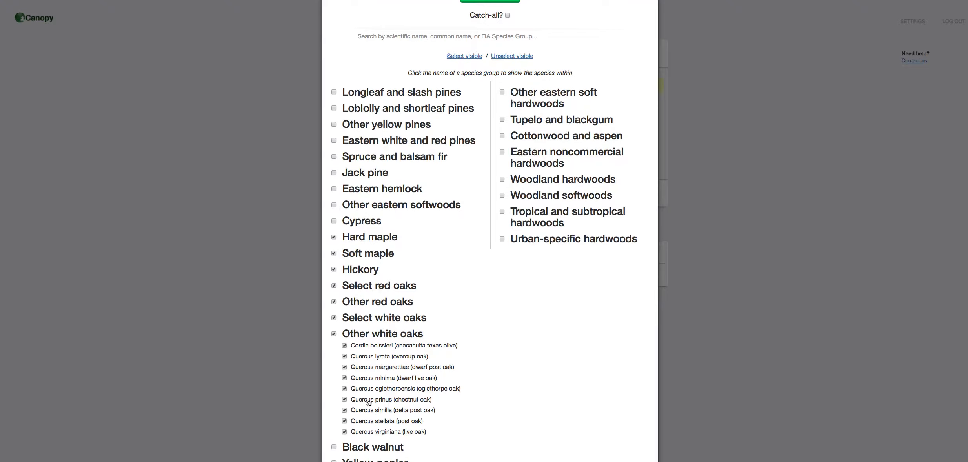
pyautogui.click(355, 336)
pyautogui.click(356, 351)
pyautogui.click(353, 351)
# - Add Black walnut, Yellow-poplar, Basswood, Yellow birch, Beech, Ash, Sweetgum and Other eastern hard hardwoods to the species selection
pyautogui.click(334, 350)
pyautogui.click(334, 366)
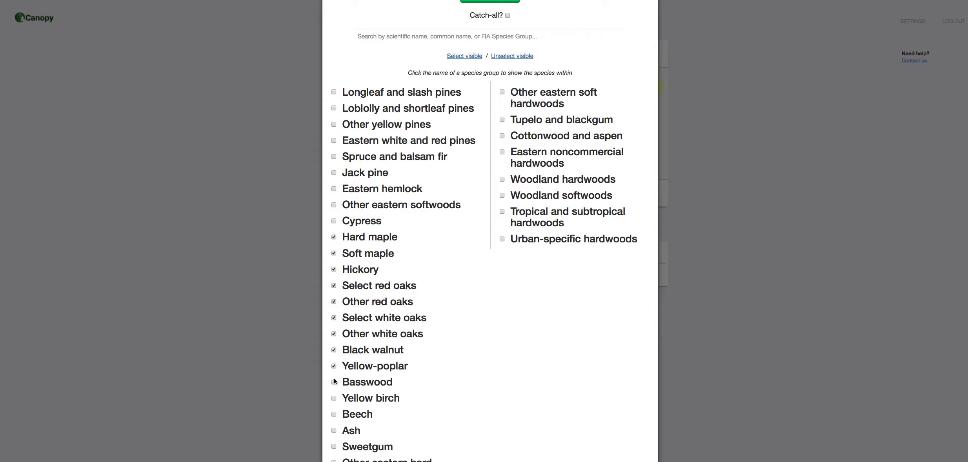
pyautogui.click(334, 382)
pyautogui.click(334, 398)
pyautogui.click(334, 414)
pyautogui.click(333, 430)
pyautogui.click(334, 447)
pyautogui.scroll(-1, 336, 450)
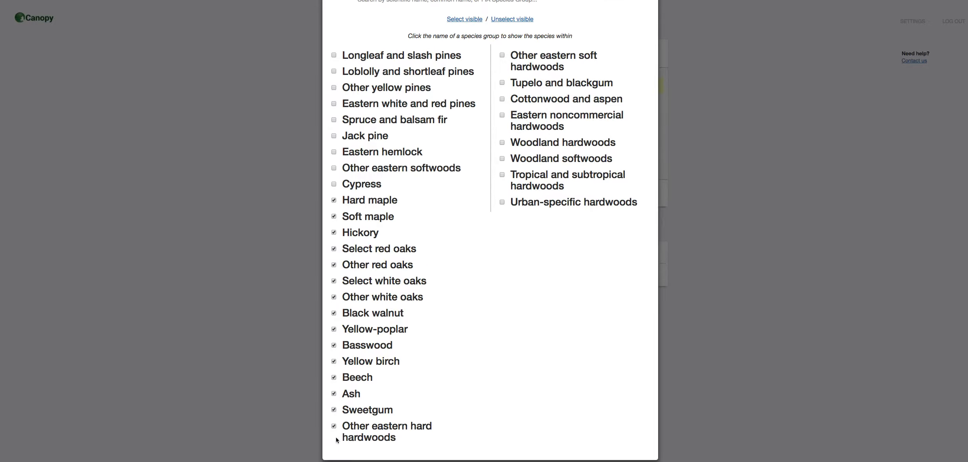
# - Add Other eastern soft hardwoods, Tupelo and blackgum, Cottonwood and aspen, Eastern noncommercial hardwoods and Urban-specific hardwoods, and save the species selection
pyautogui.scroll(2, 335, 447)
pyautogui.click(502, 95)
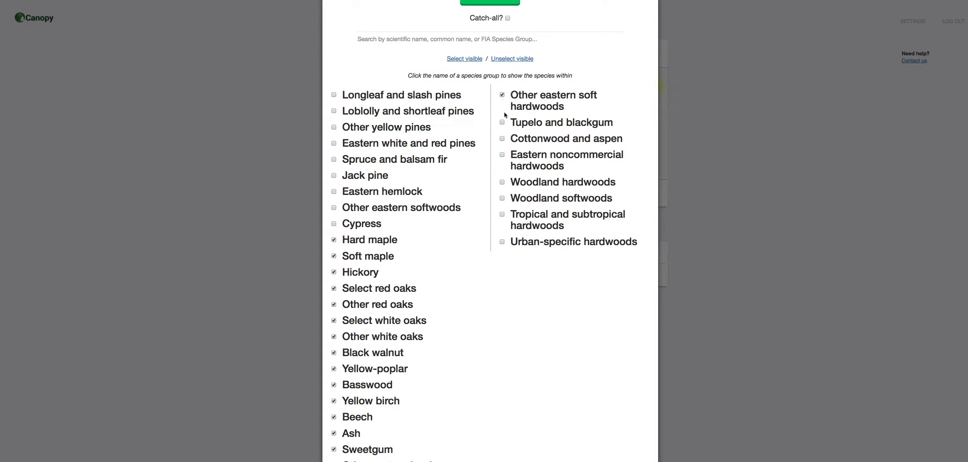
pyautogui.click(502, 122)
pyautogui.click(502, 139)
pyautogui.click(502, 155)
pyautogui.click(503, 242)
pyautogui.scroll(2, 505, 246)
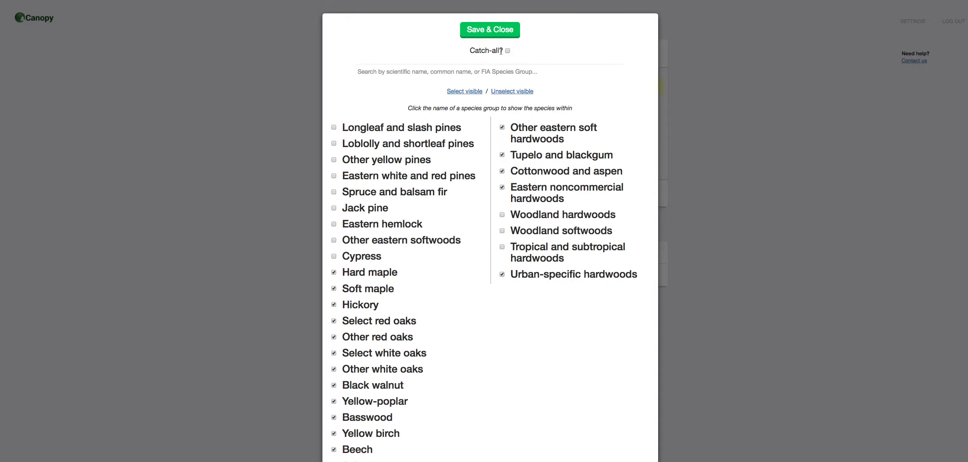
pyautogui.click(502, 30)
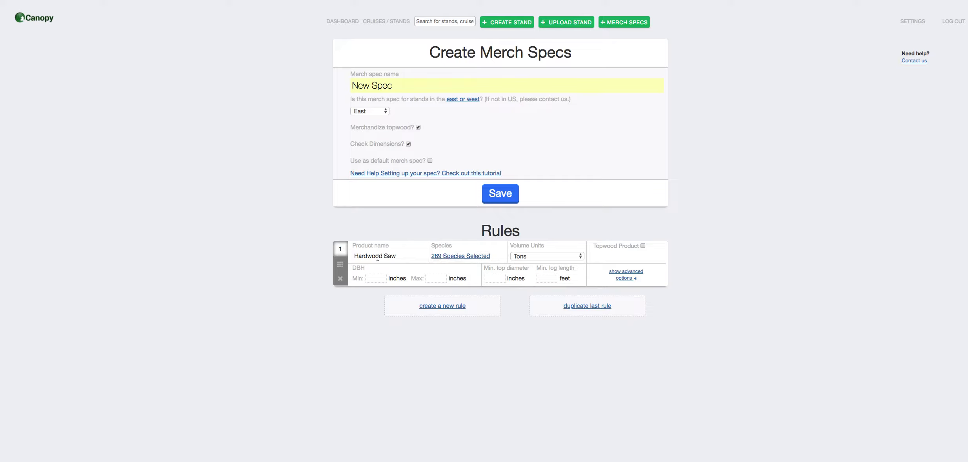
# - Give Hardwood Saw International units, 12-inch minimum DBH, 10-inch minimum top diameter and 16-foot minimum log length, and show its advanced options
pyautogui.click(520, 257)
pyautogui.click(540, 266)
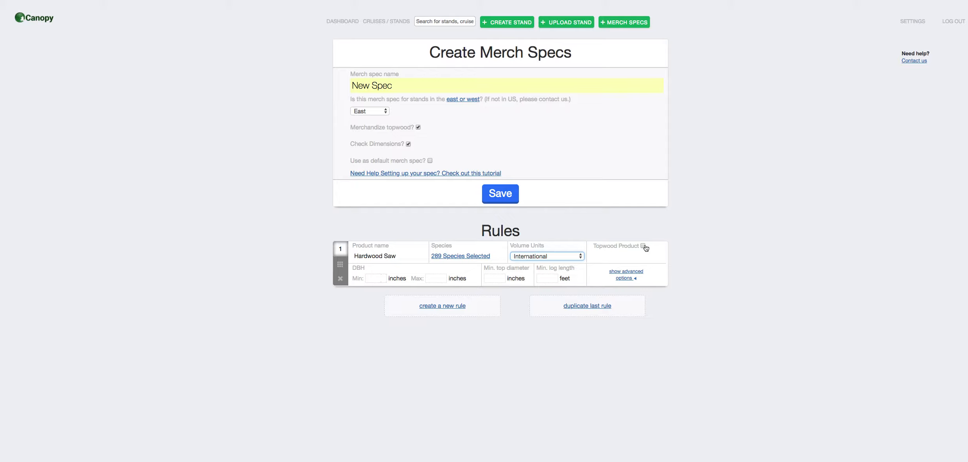
pyautogui.click(366, 280)
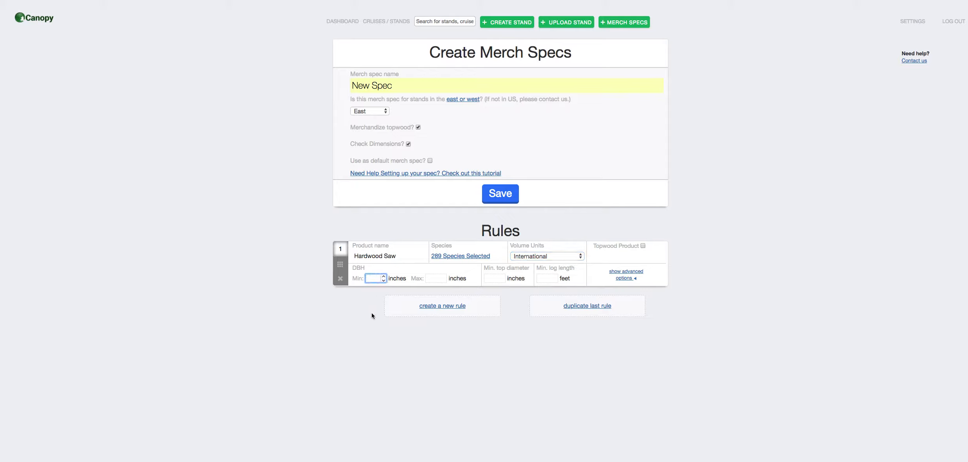
pyautogui.write('12')
pyautogui.click(496, 278)
pyautogui.write('10')
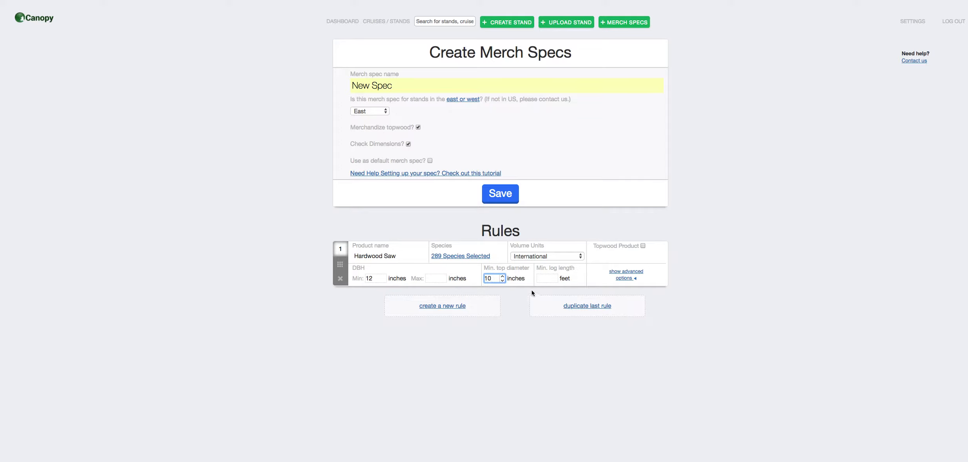
pyautogui.click(538, 277)
pyautogui.write('16')
pyautogui.click(618, 277)
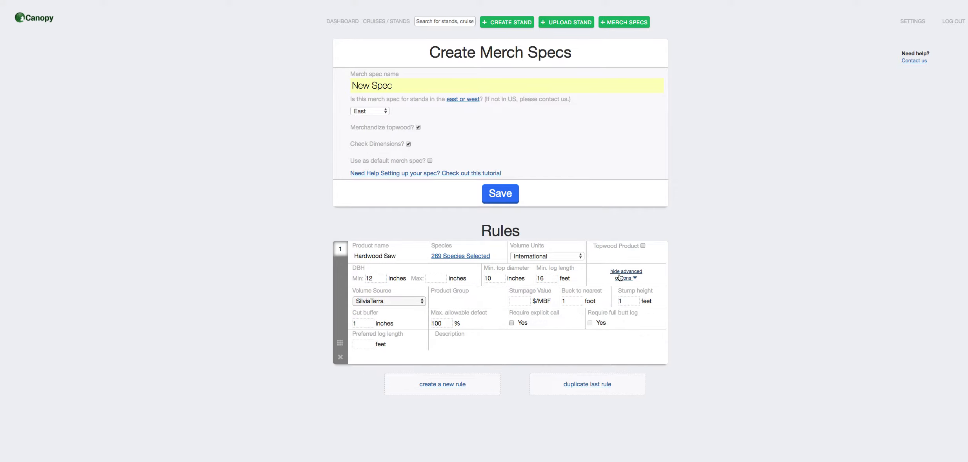
# - Compare the volume sources offered under International and Tons units, and return the Hardwood Saw rule to International
pyautogui.click(408, 302)
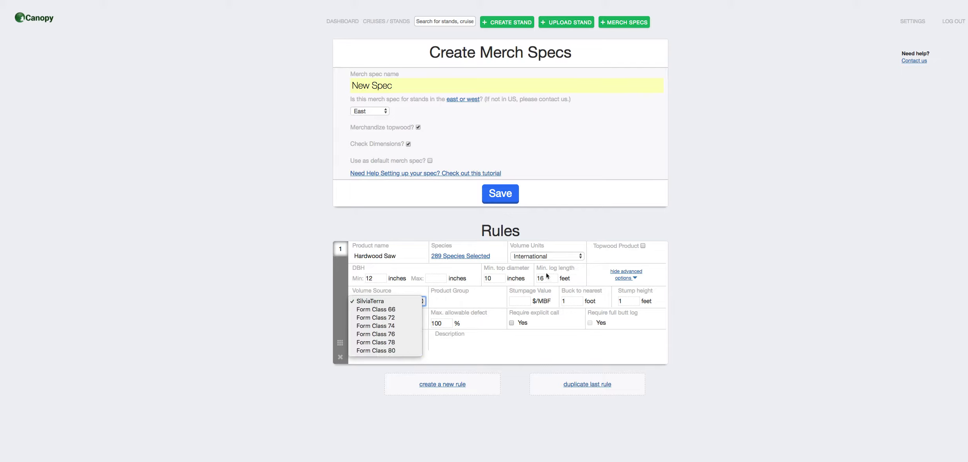
pyautogui.click(524, 257)
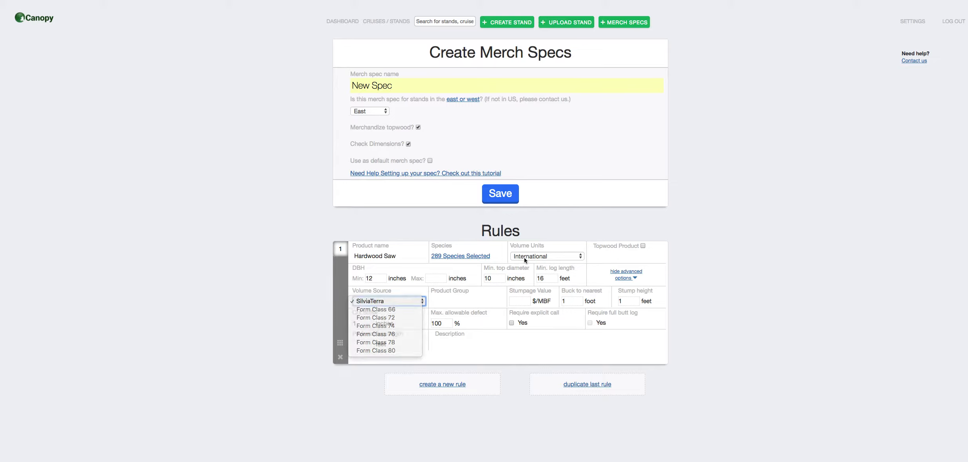
pyautogui.click(524, 257)
pyautogui.click(522, 247)
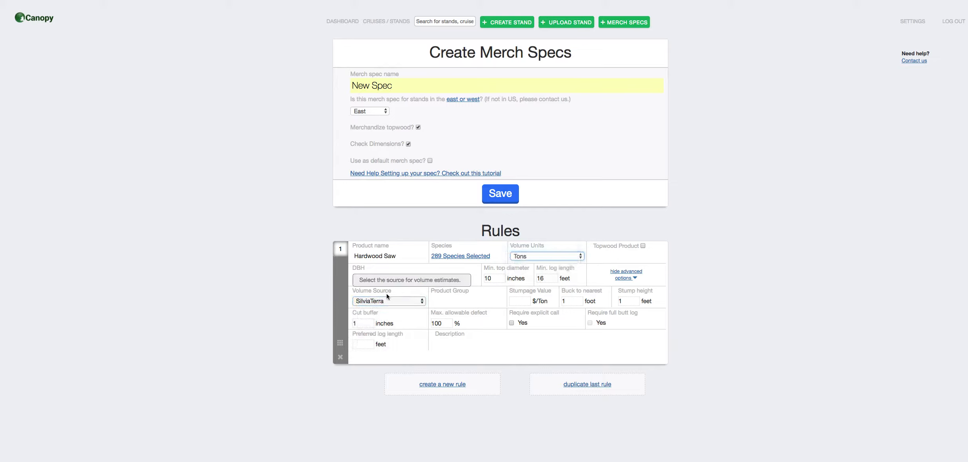
pyautogui.click(377, 302)
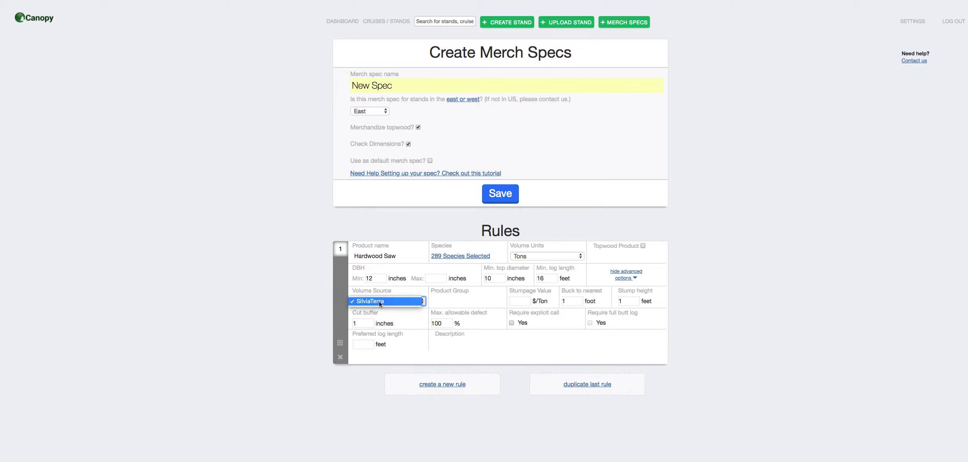
pyautogui.click(379, 301)
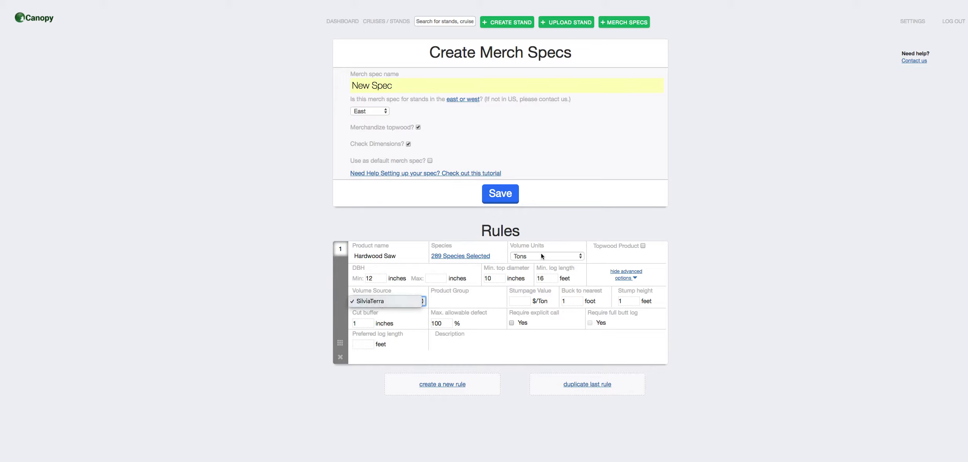
pyautogui.click(536, 260)
pyautogui.click(526, 264)
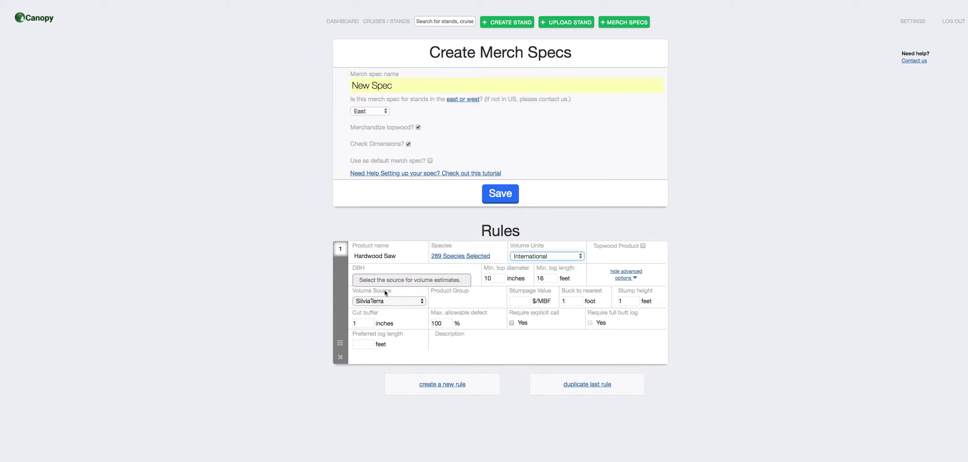
# - Set the Hardwood Saw rule's volume source to Form Class 78, product group to Saw Group and stumpage value to 300 $/MBF
pyautogui.click(381, 301)
pyautogui.click(379, 342)
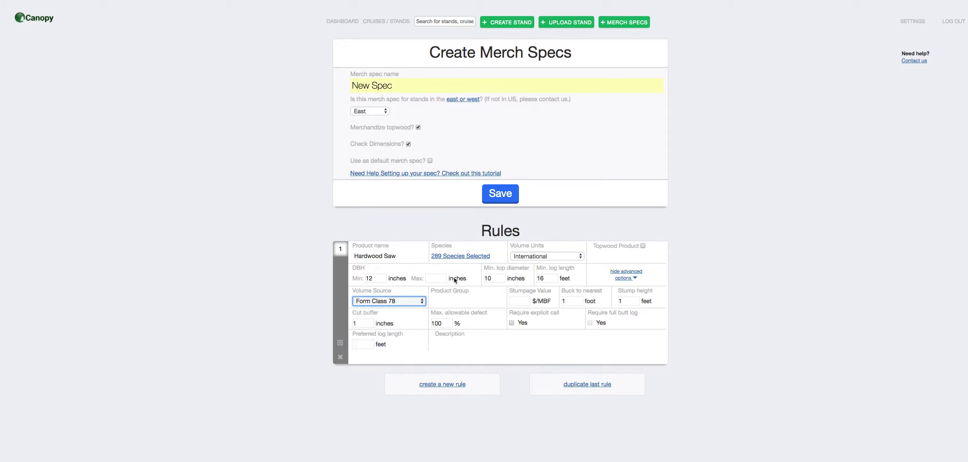
pyautogui.click(453, 300)
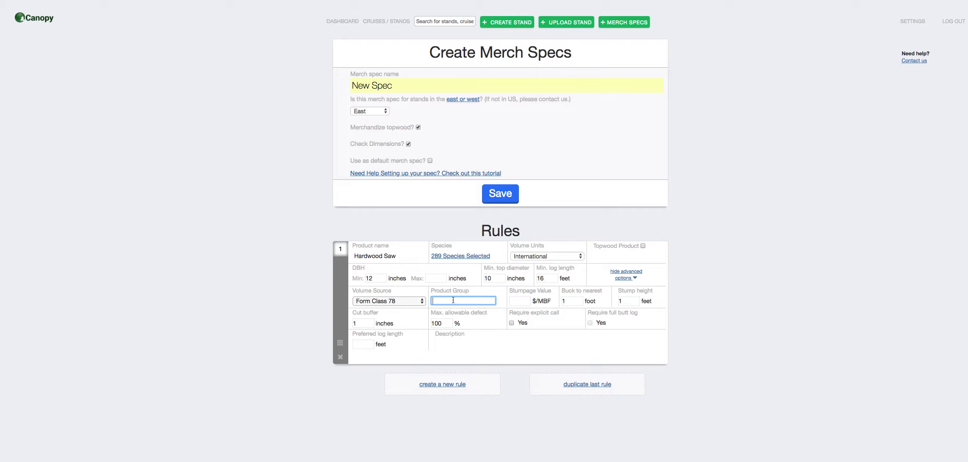
pyautogui.write('Saw')
pyautogui.click(448, 311)
pyautogui.moveTo(452, 297)
pyautogui.press('Tab')
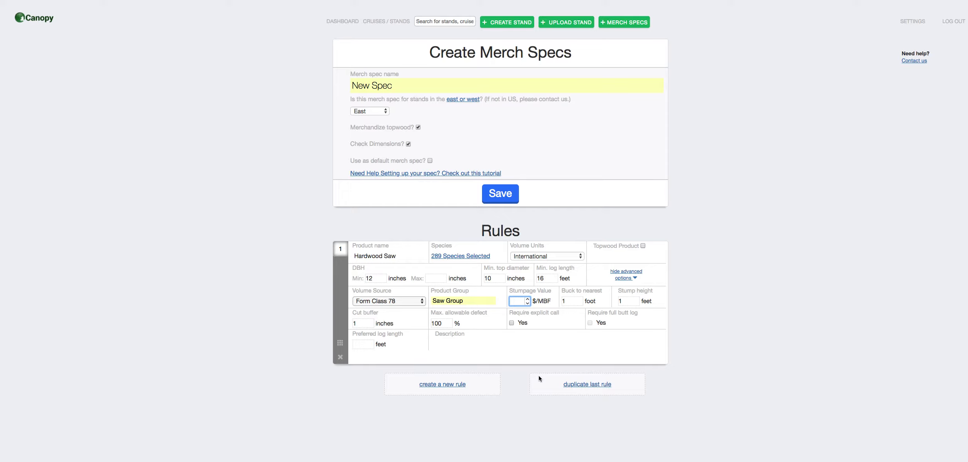
pyautogui.write('300')
# - Create a second rule with the product name Pine Saw
pyautogui.click(439, 387)
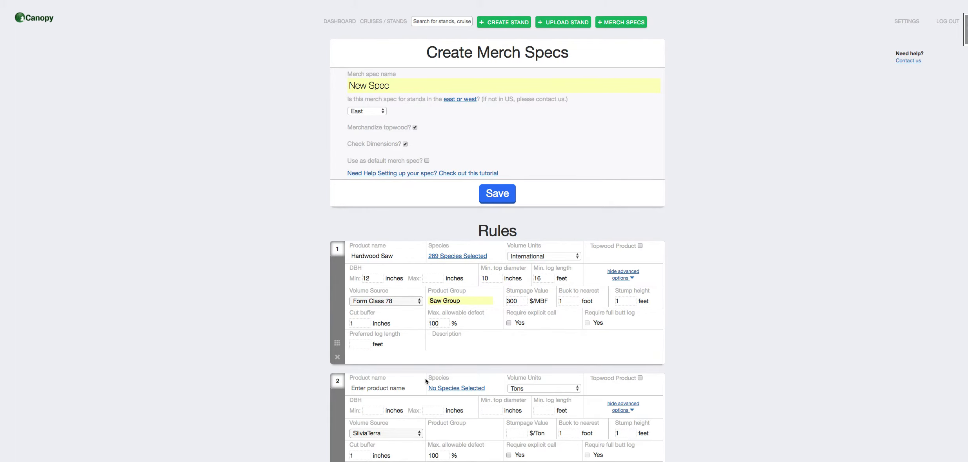
pyautogui.click(379, 387)
pyautogui.write('Pine')
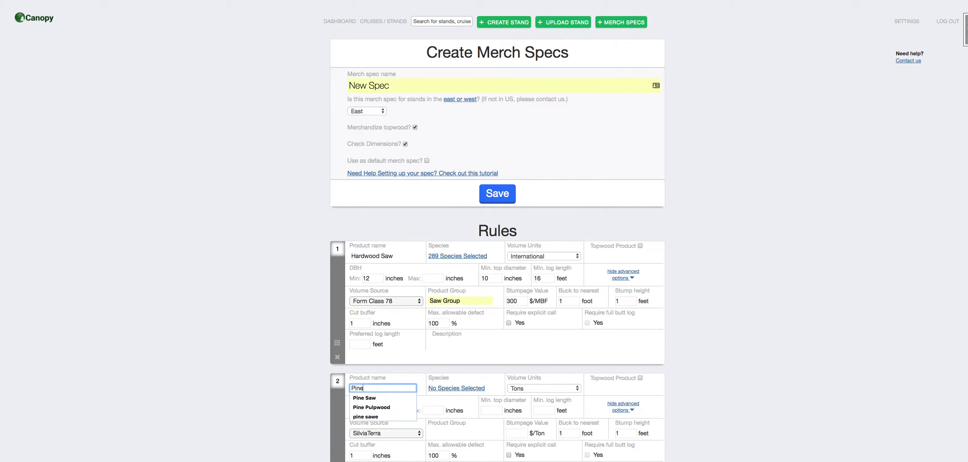
pyautogui.write(' Saw')
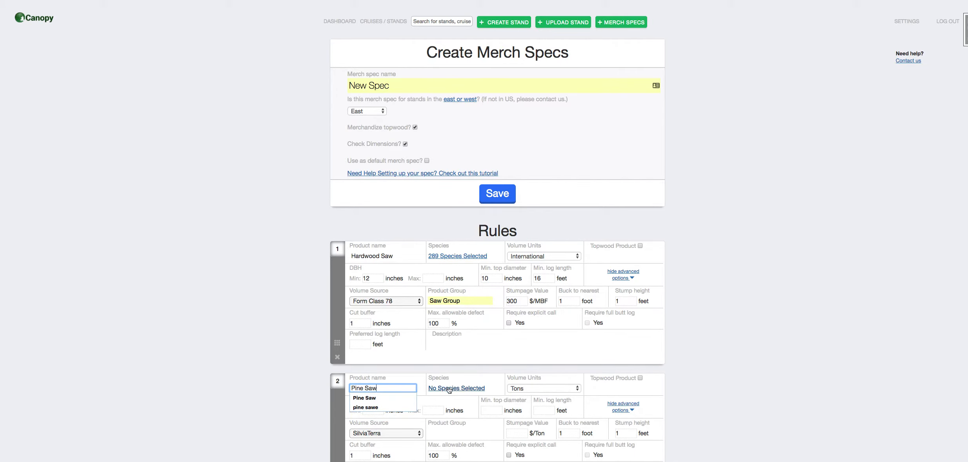
# - Assign Longleaf and slash pines, Loblolly and shortleaf pines, Other yellow pines, and Eastern white and red pines to the Pine Saw rule
pyautogui.click(448, 388)
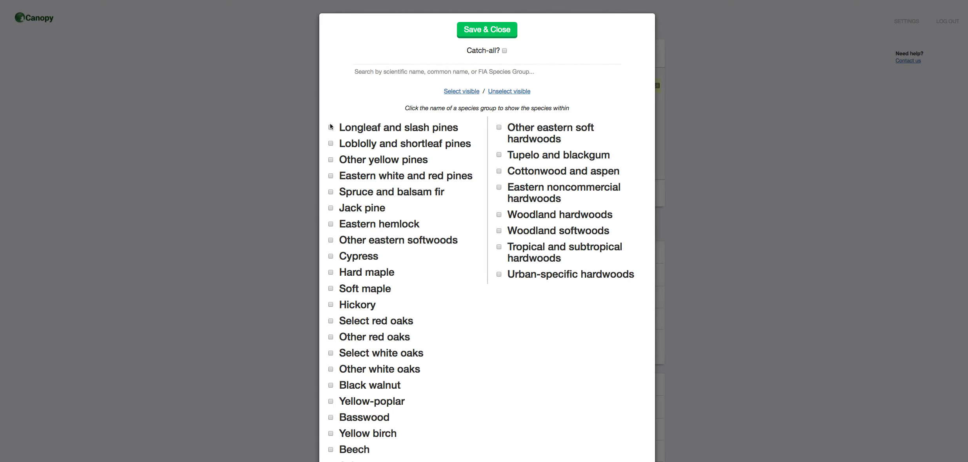
pyautogui.click(331, 128)
pyautogui.click(330, 143)
pyautogui.click(330, 160)
pyautogui.click(331, 176)
pyautogui.click(507, 37)
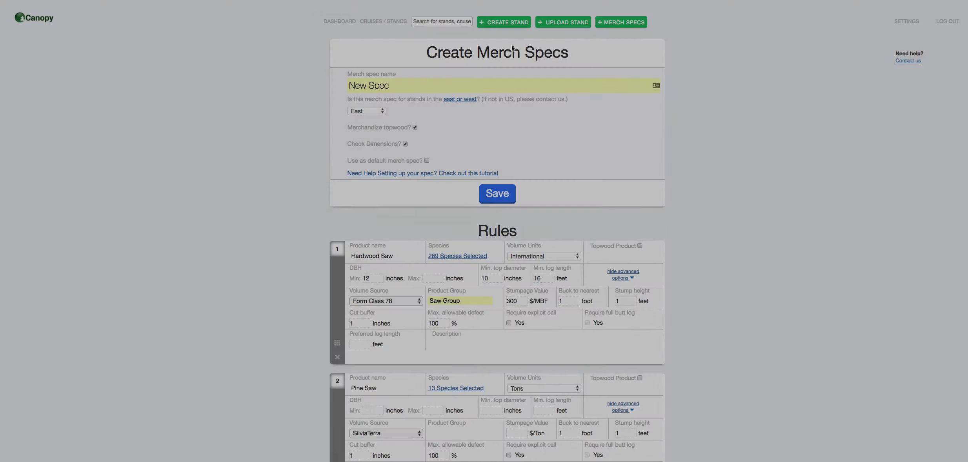
# - Set the Pine Saw rule's minimum DBH to 12 inches, minimum top diameter to 8 inches and minimum log length to 16 feet
pyautogui.scroll(-3, 741, 161)
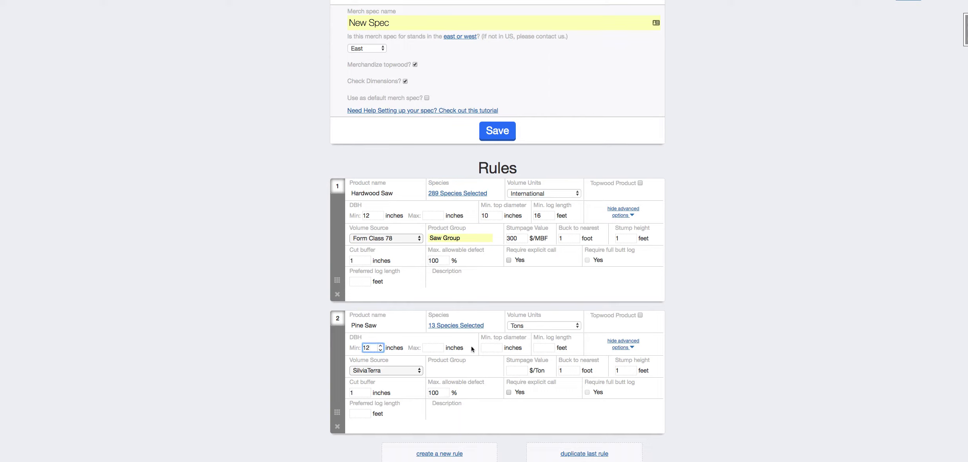
pyautogui.click(486, 349)
pyautogui.write('8')
pyautogui.press('Tab')
pyautogui.write('16')
# - Put the Pine Saw rule in the Saw Group product group and set its stumpage value to 20 $/Ton
pyautogui.click(455, 370)
pyautogui.write('Saw Group')
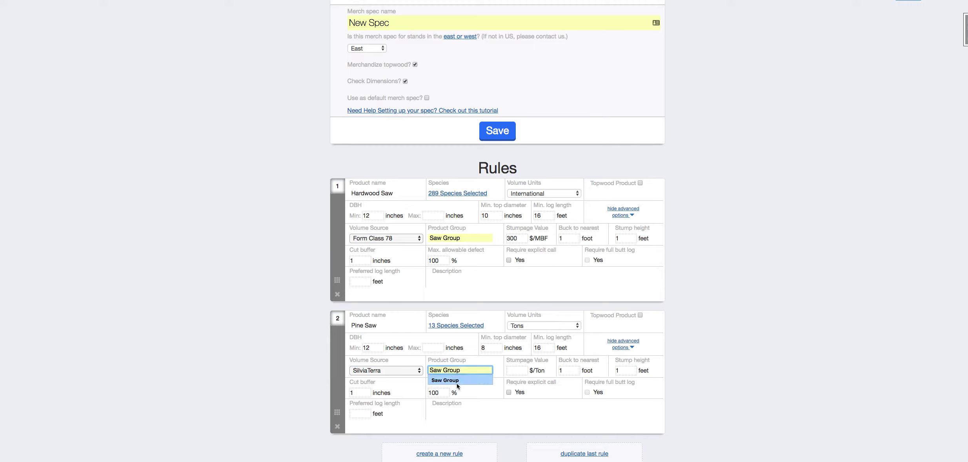
pyautogui.click(457, 381)
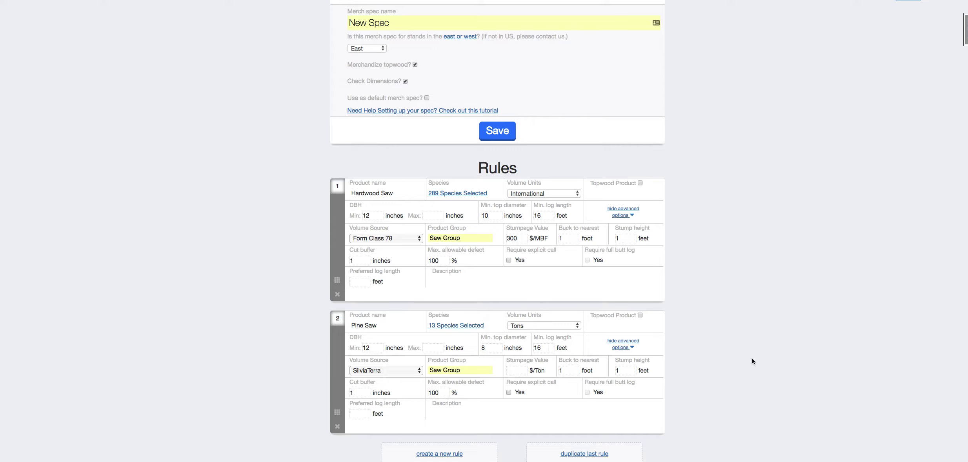
pyautogui.click(521, 369)
pyautogui.write('20')
# - Create a third rule with the product name Hardwood Topwood
pyautogui.click(443, 455)
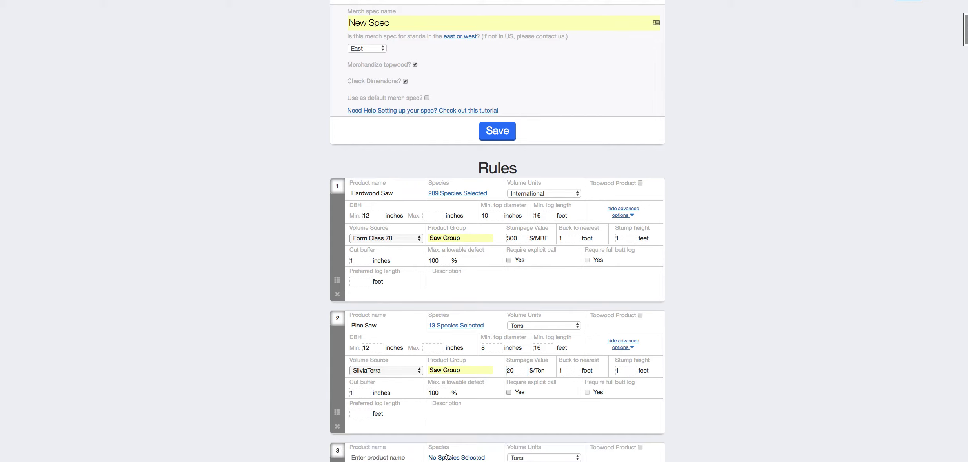
pyautogui.scroll(-3, 770, 325)
pyautogui.click(352, 361)
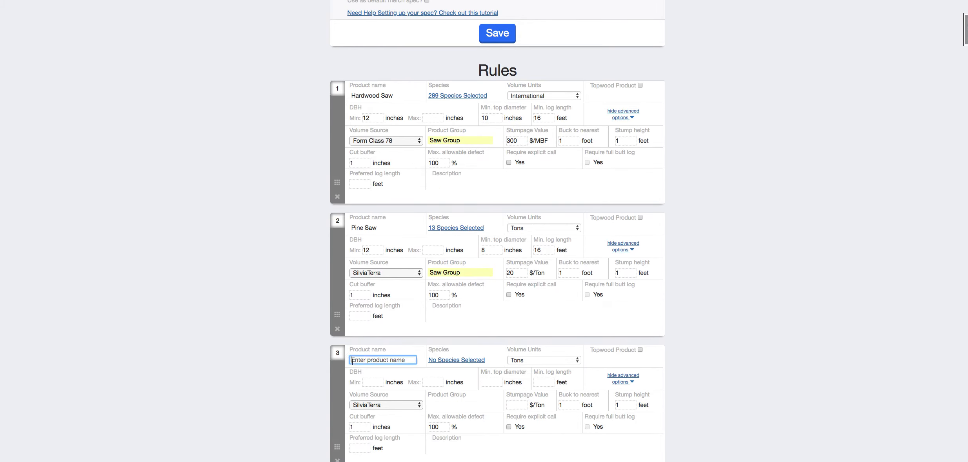
pyautogui.write('Hardwood Topwood')
# - Assign the Hard maple and Soft maple groups to the Hardwood Topwood rule and mark it as a topwood product
pyautogui.click(467, 360)
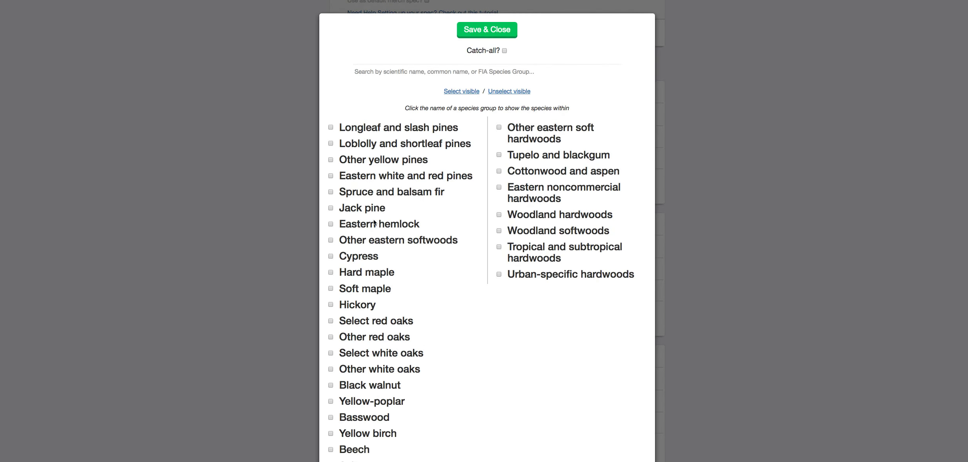
pyautogui.click(330, 273)
pyautogui.click(330, 288)
pyautogui.click(495, 30)
pyautogui.scroll(-2, 739, 231)
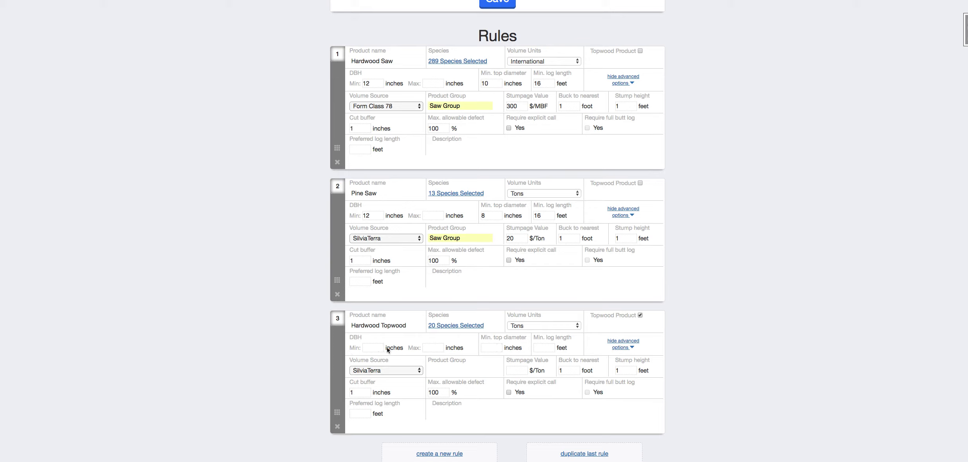
# - Set the Hardwood Topwood rule's minimum top diameter to 2 inches
pyautogui.click(486, 348)
pyautogui.write('2')
pyautogui.click(759, 341)
# - Create a fourth rule with the product name Pine Topwood
pyautogui.click(440, 453)
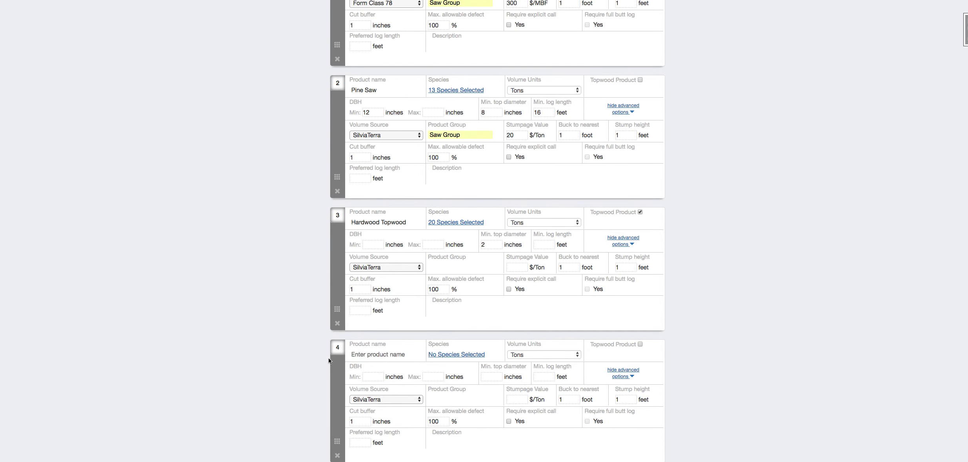
pyautogui.click(372, 353)
pyautogui.write('P')
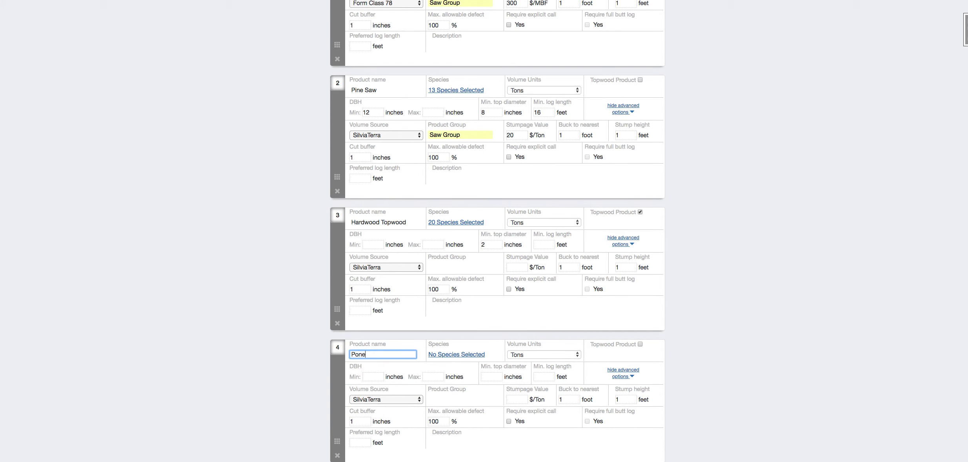
pyautogui.write('ine')
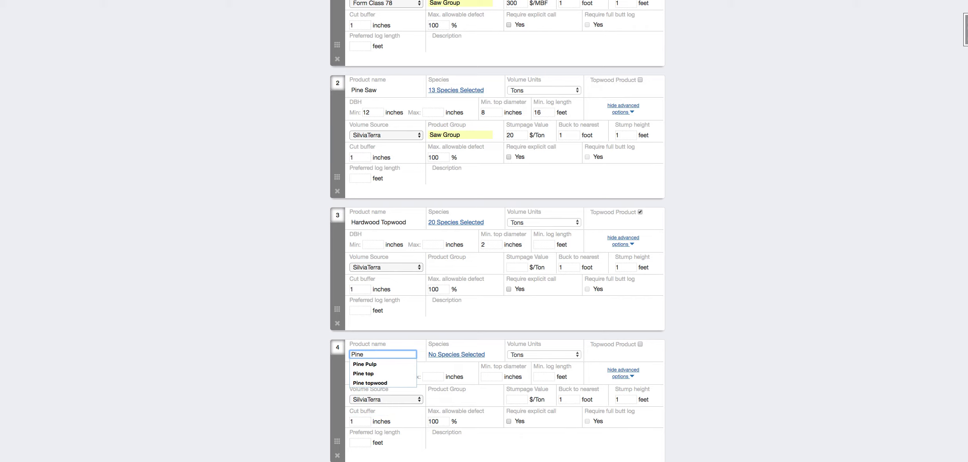
pyautogui.write(' Topwood')
# - Assign the Longleaf and slash pines, Loblolly and shortleaf pines, and Other yellow pines groups to the Pine Topwood rule and mark it as a topwood product
pyautogui.click(439, 355)
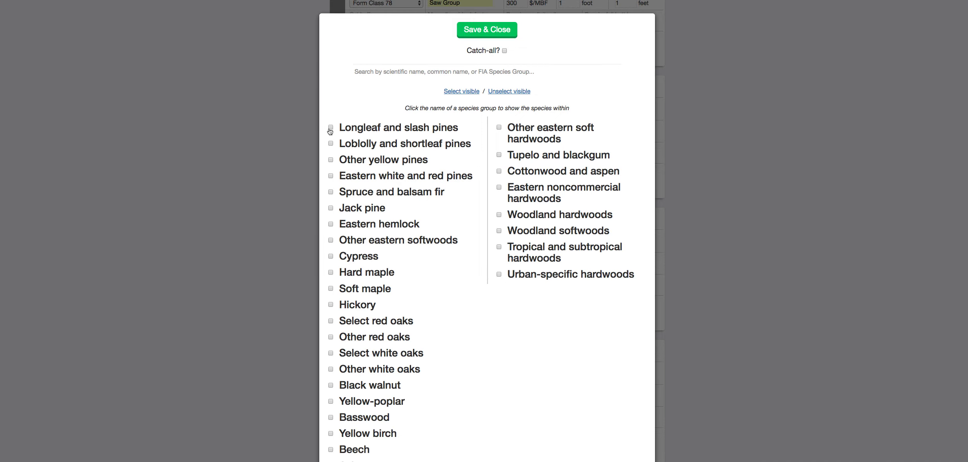
pyautogui.click(331, 127)
pyautogui.click(331, 144)
pyautogui.click(330, 160)
pyautogui.click(470, 29)
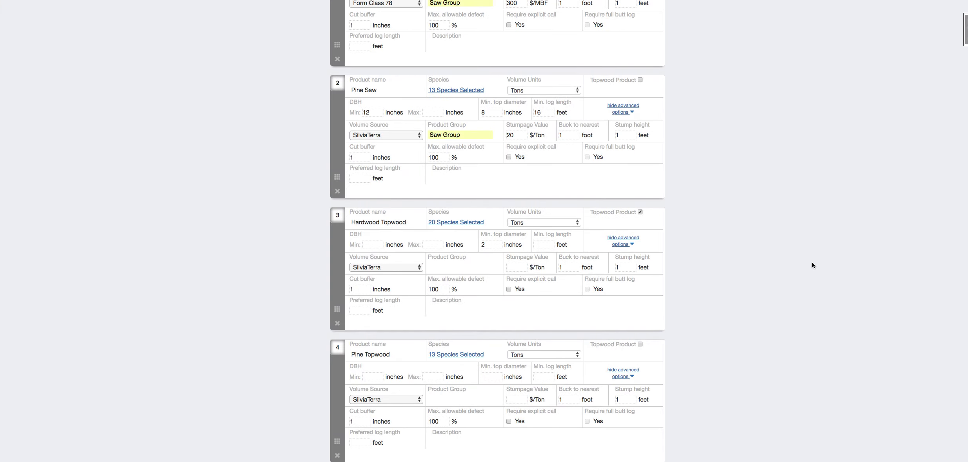
pyautogui.click(640, 344)
# - Review the order and settings of the four product rules together with the general settings of the merch spec
pyautogui.scroll(-2, 367, 356)
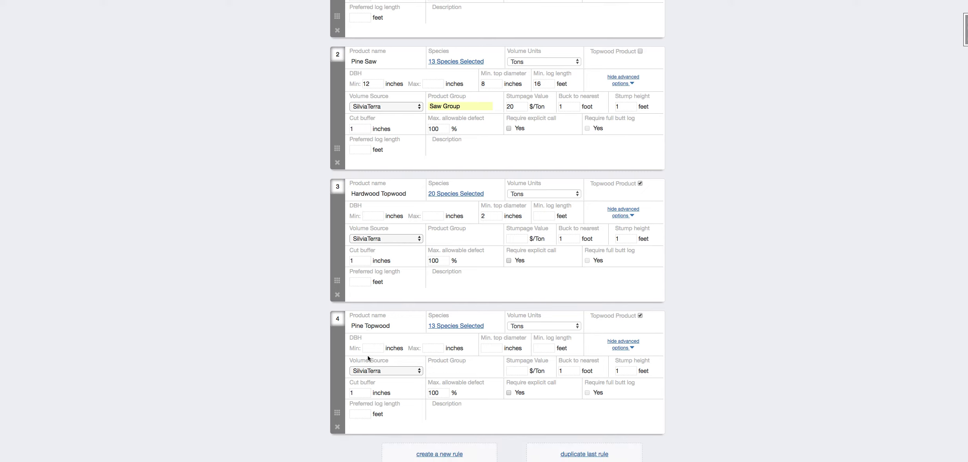
pyautogui.scroll(5, 820, 338)
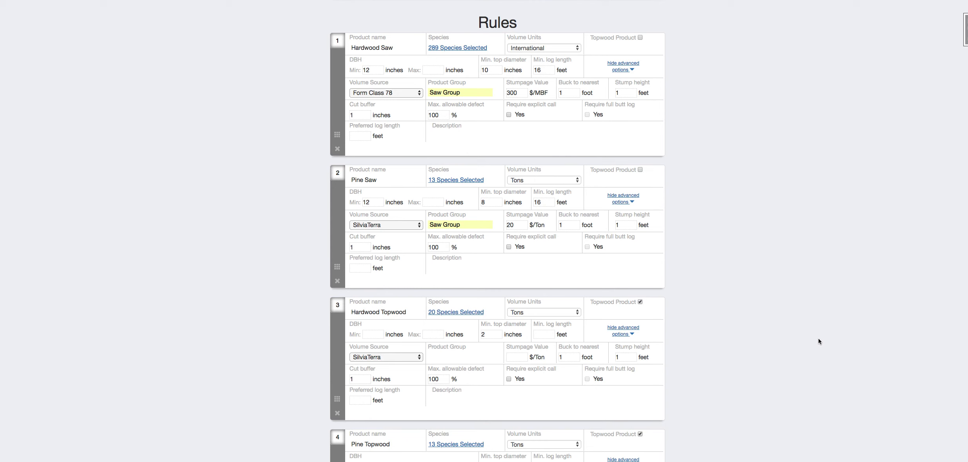
pyautogui.scroll(-3, 291, 176)
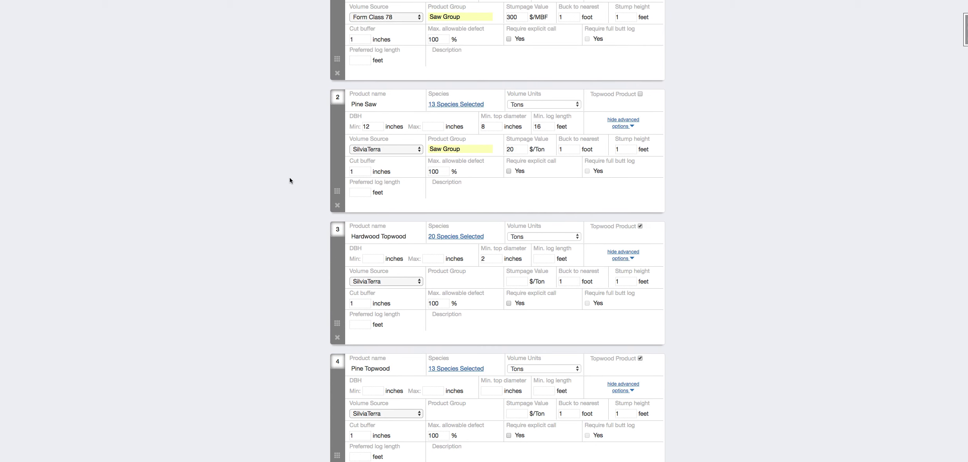
pyautogui.scroll(6, 290, 177)
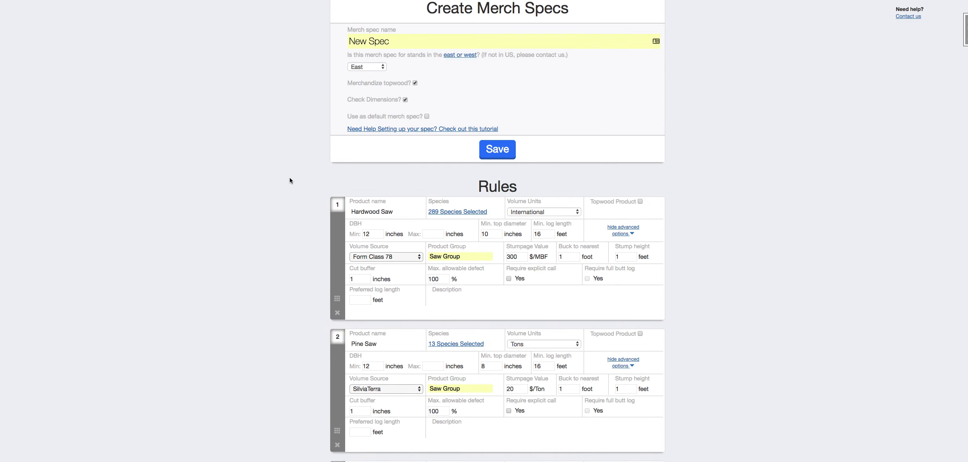
pyautogui.scroll(-1, 290, 178)
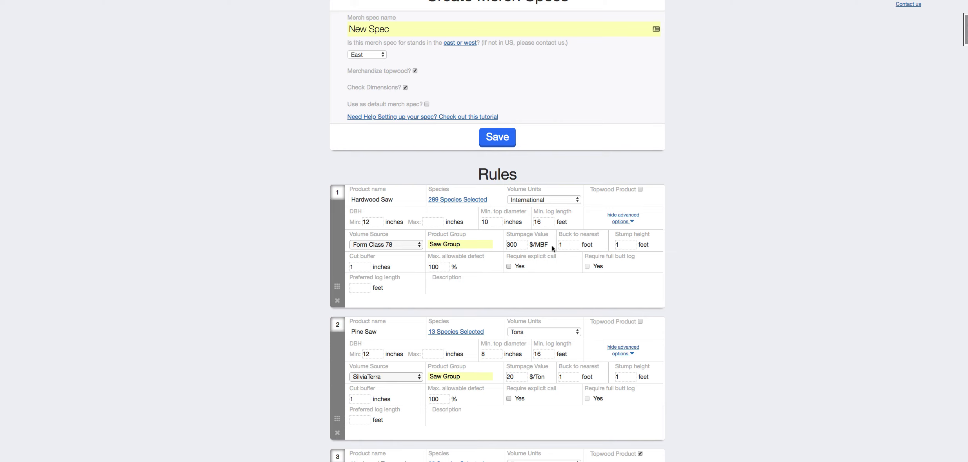
pyautogui.scroll(-1, 764, 353)
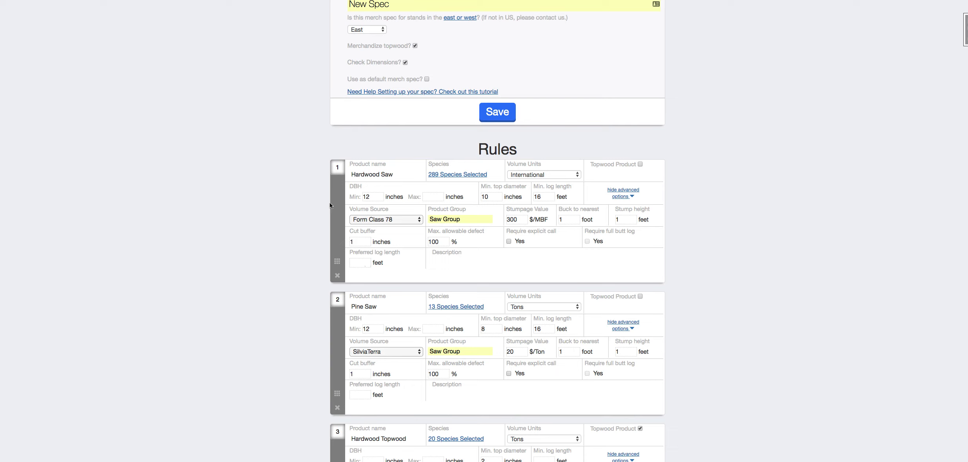
pyautogui.scroll(5, 335, 207)
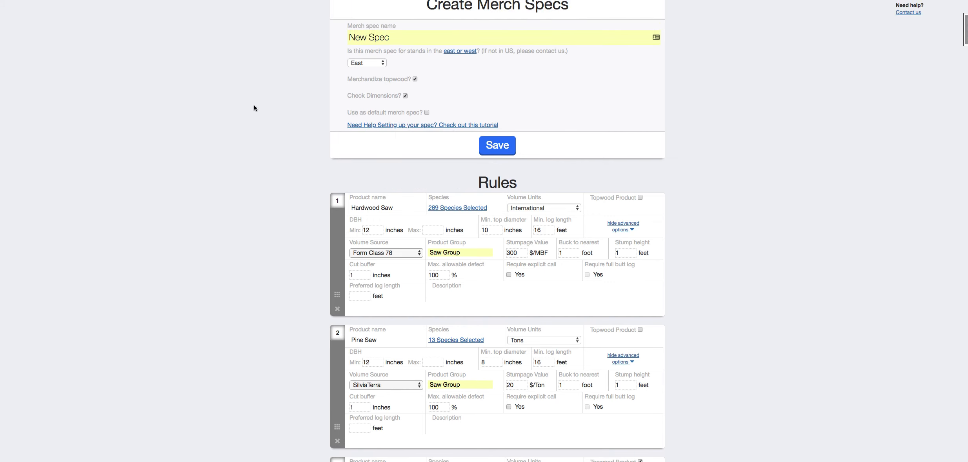